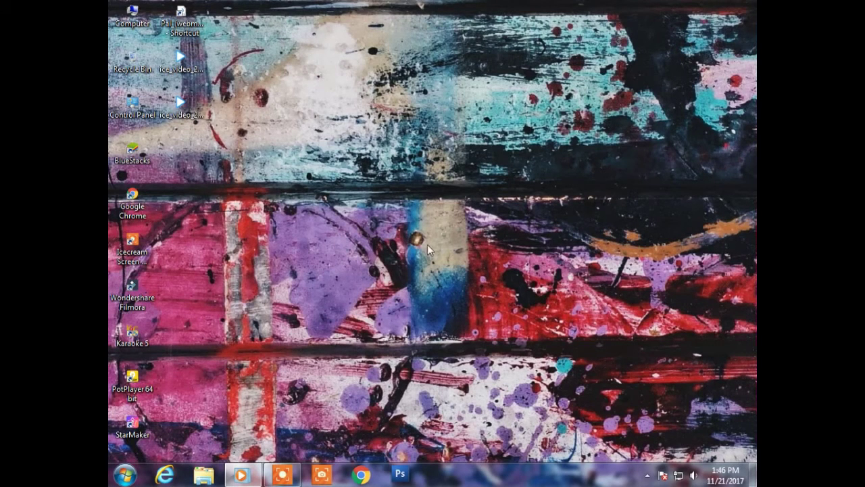
- Launch Photoshop CS3 Extended from the taskbar
click(414, 479)
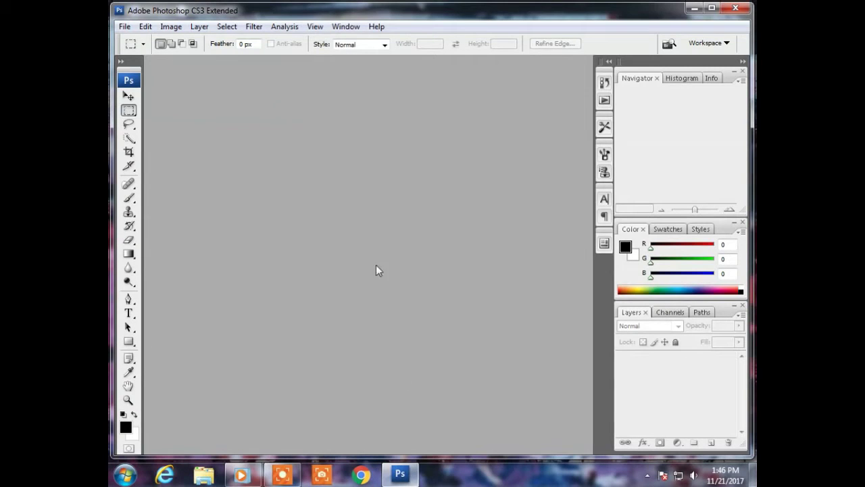
- Start Load Files into Stack and browse to D:\ALL PICTURES\NORMAL IMAGES\Bust Mode
click(125, 30)
mouse_move(138, 298)
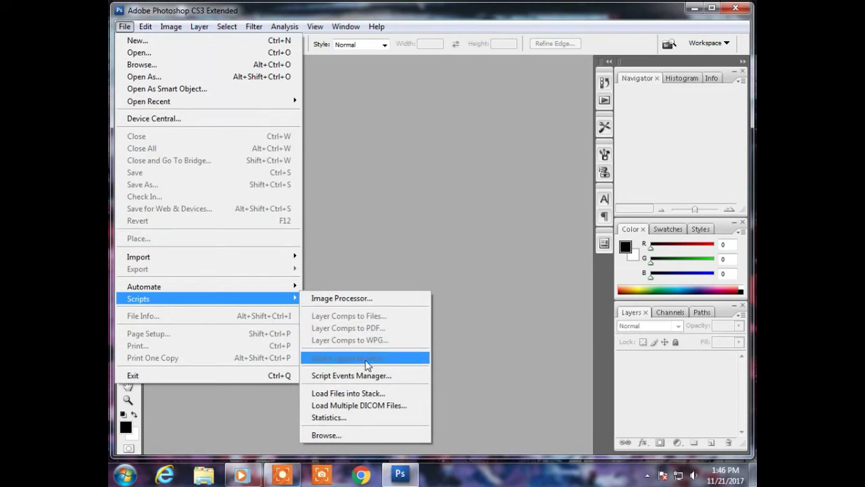
click(356, 394)
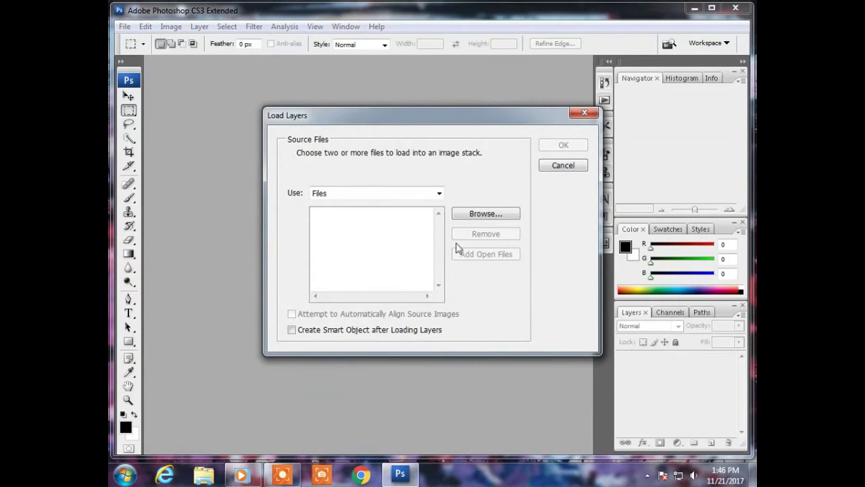
click(469, 215)
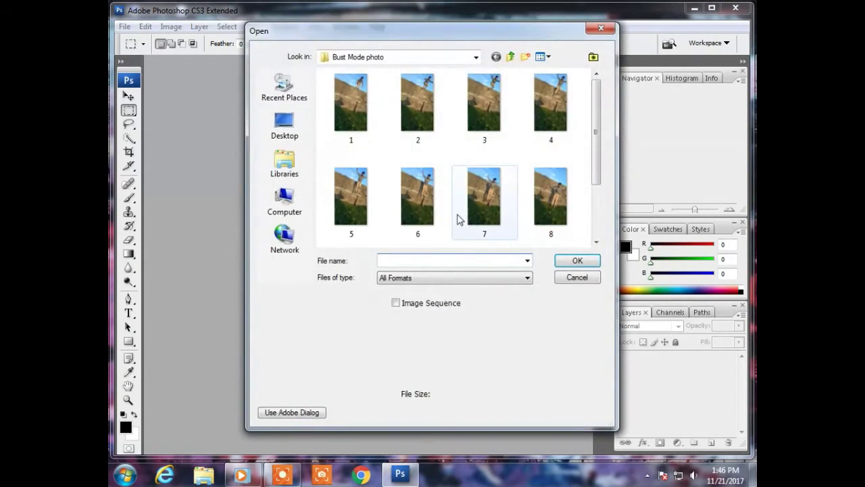
click(287, 197)
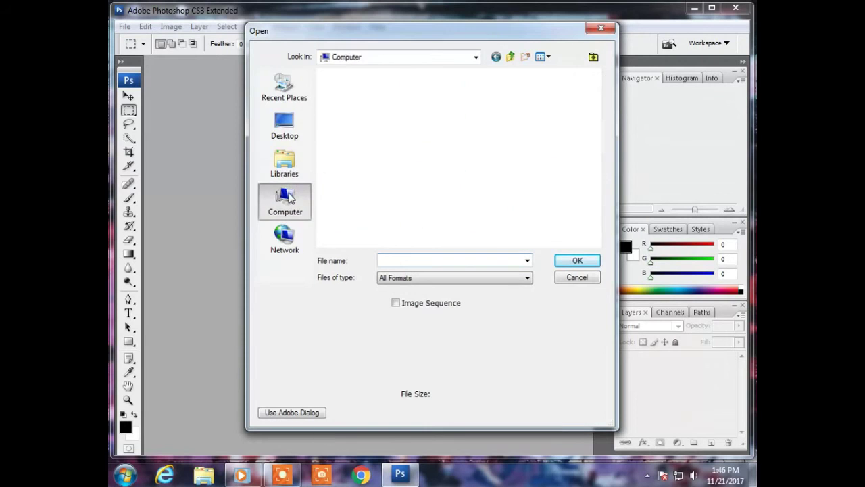
double_click(419, 131)
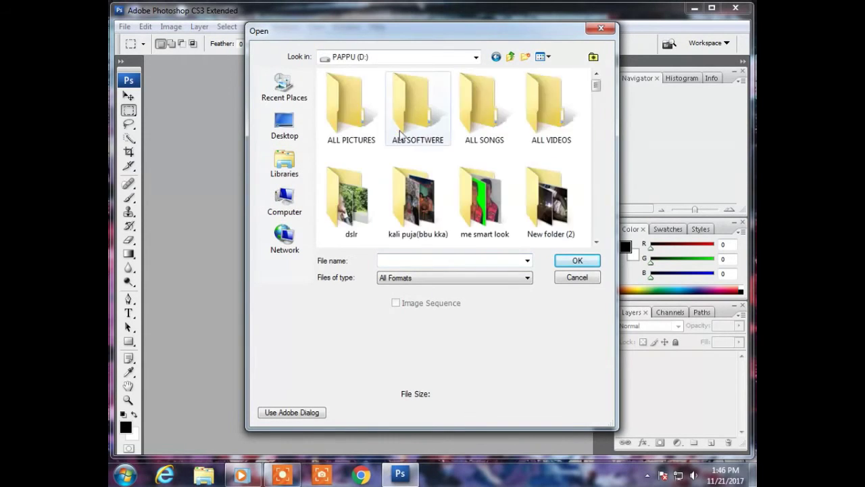
double_click(348, 108)
double_click(482, 118)
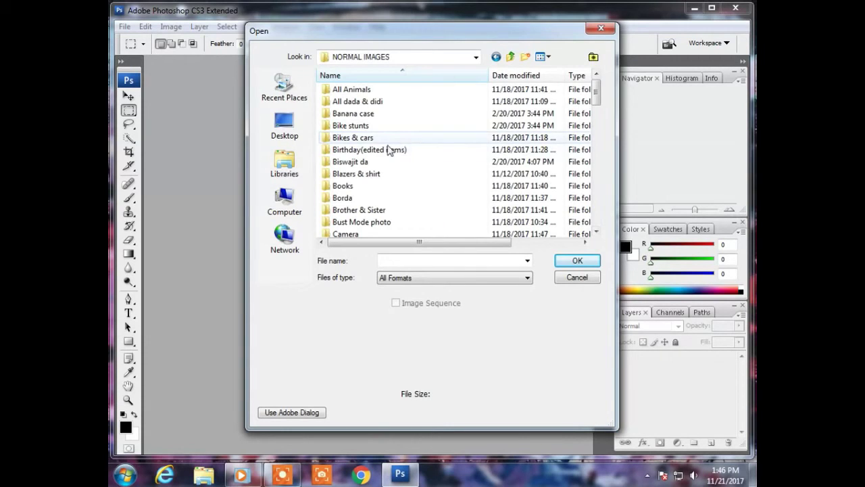
click(363, 224)
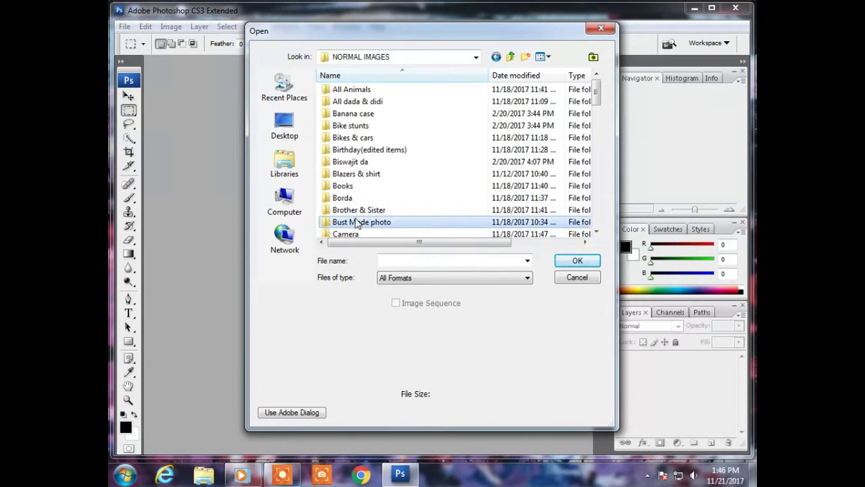
double_click(357, 223)
- Select photos 1.jpg through 9.jpg and load them as stacked layers
click(345, 95)
ctrl+click(418, 101)
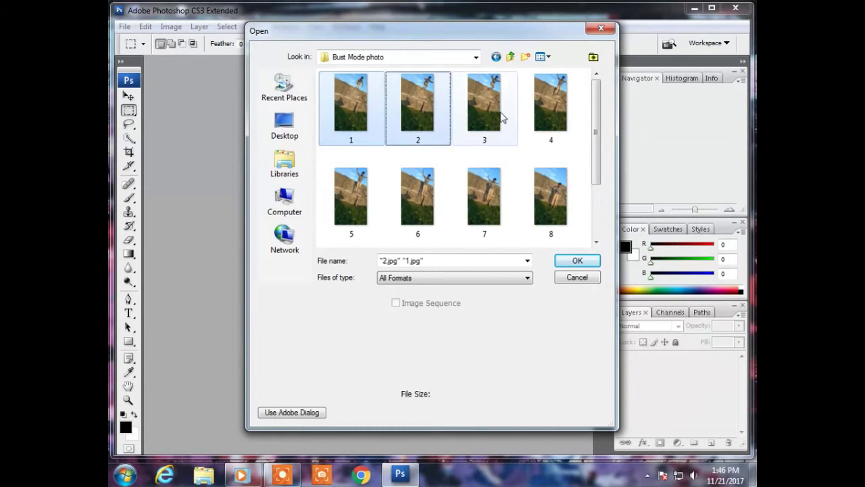
ctrl+click(484, 108)
ctrl+click(549, 109)
ctrl+click(363, 190)
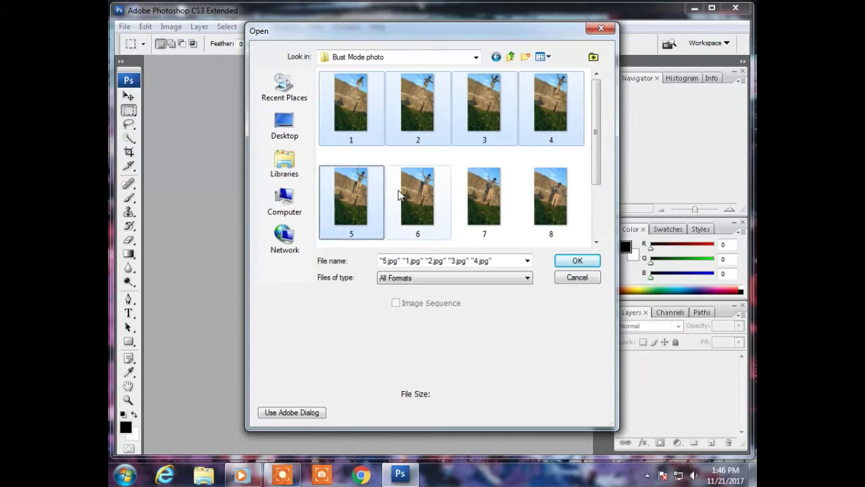
ctrl+click(405, 195)
ctrl+click(506, 207)
ctrl+click(561, 211)
scroll(595, 145, down, 3)
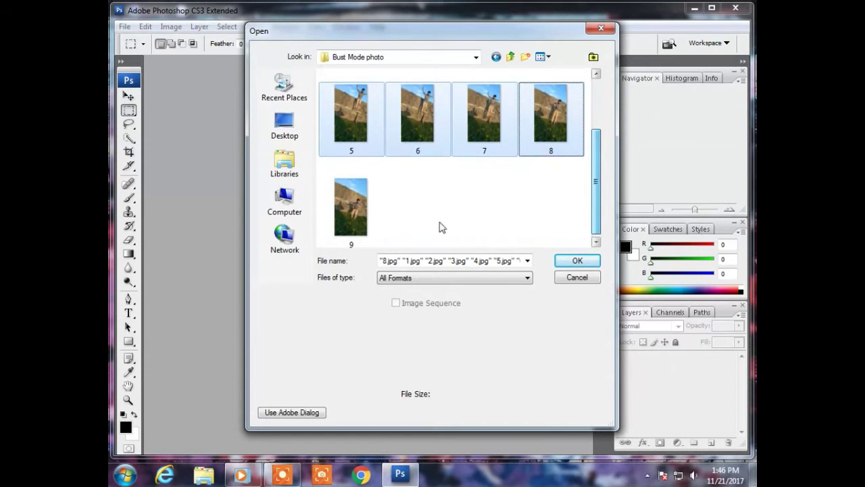
ctrl+click(352, 206)
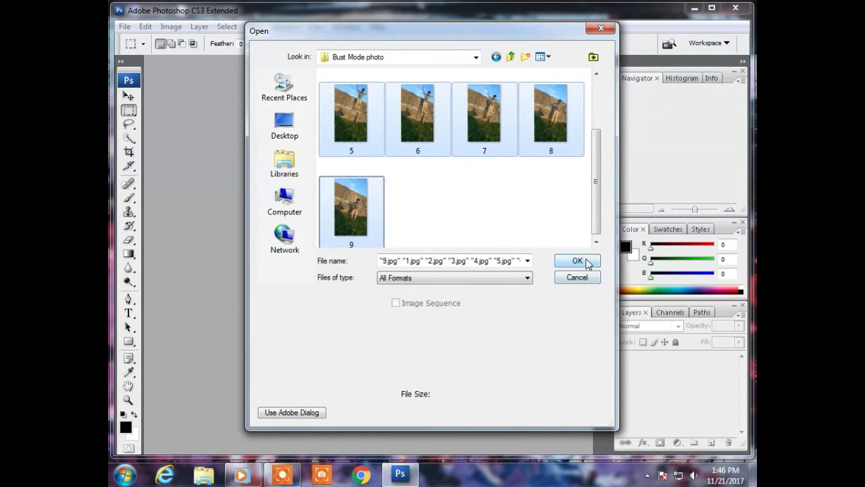
click(580, 261)
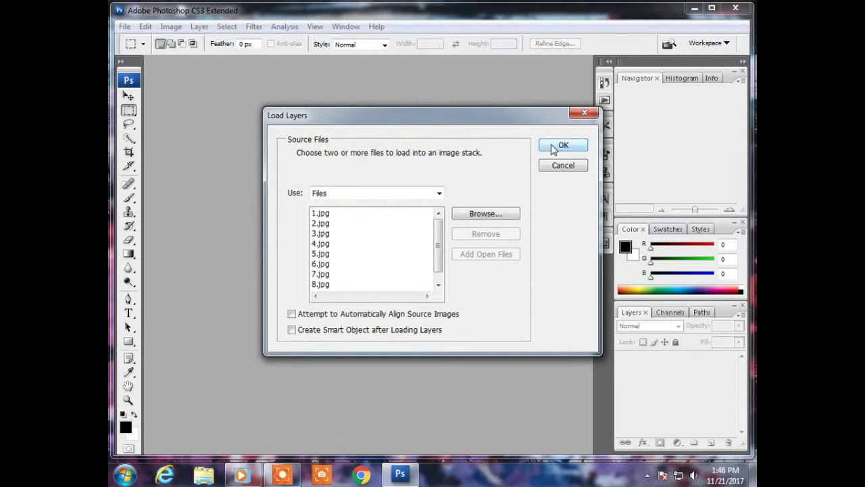
click(554, 146)
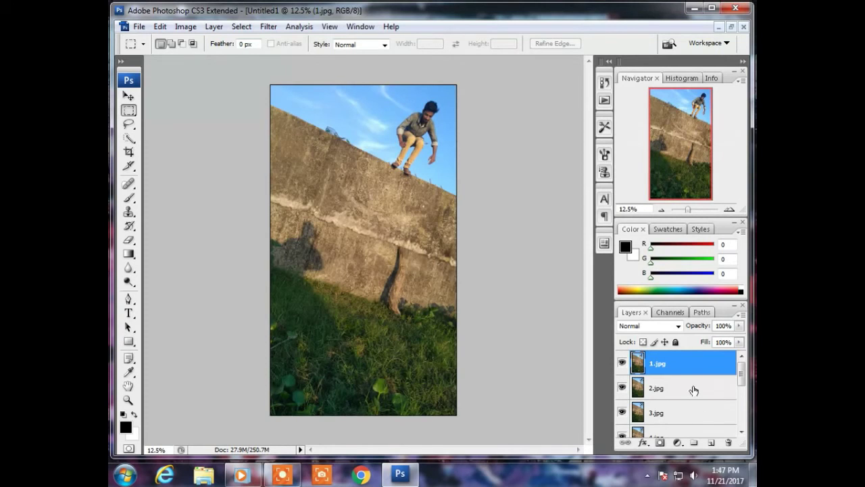
- Wait for the nine-layer Untitled1 document to build, then open the Window menu
click(361, 27)
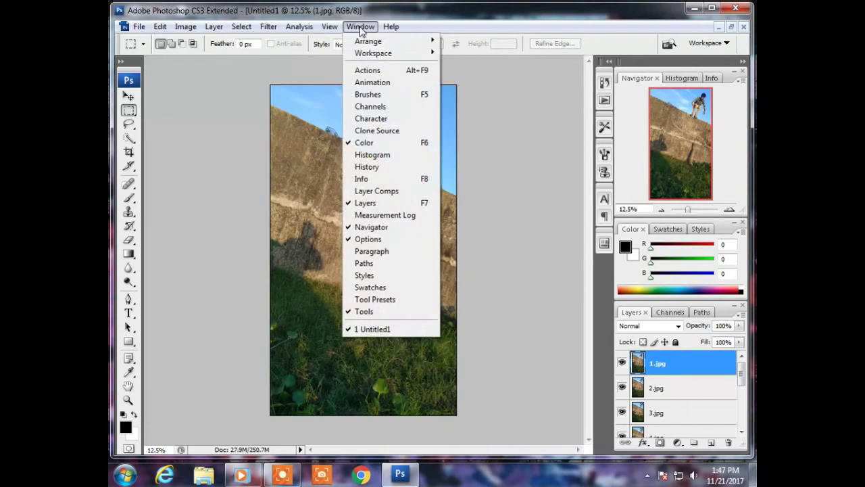
- Show the Animation panel, make frames from the nine layers, and preview playback
click(372, 82)
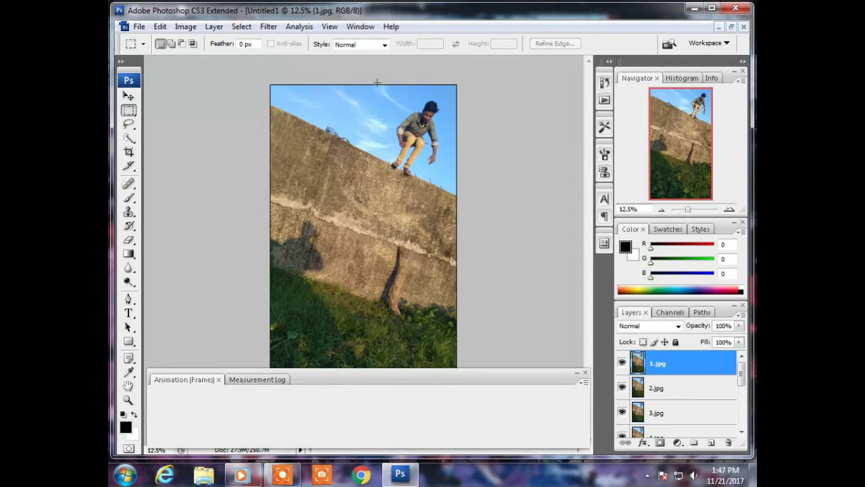
click(583, 383)
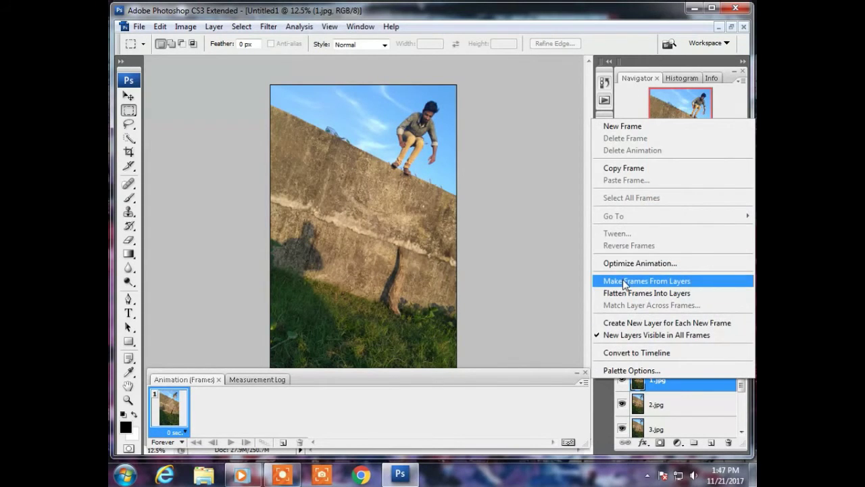
click(625, 281)
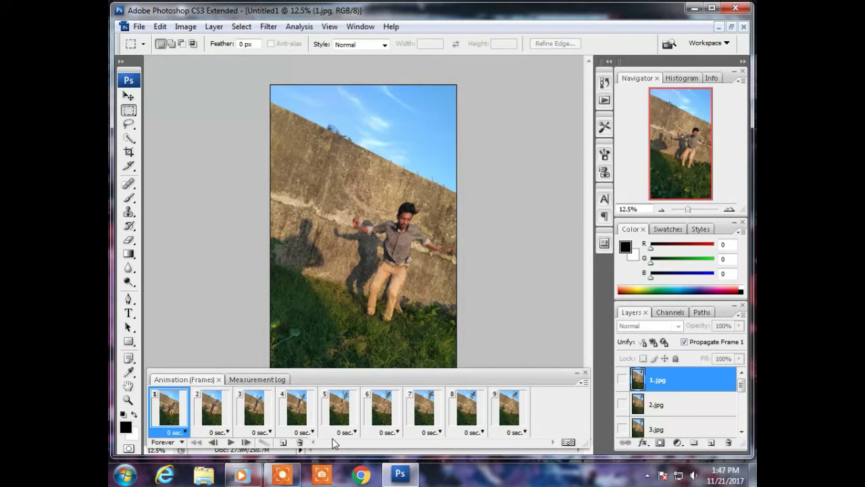
key(space)
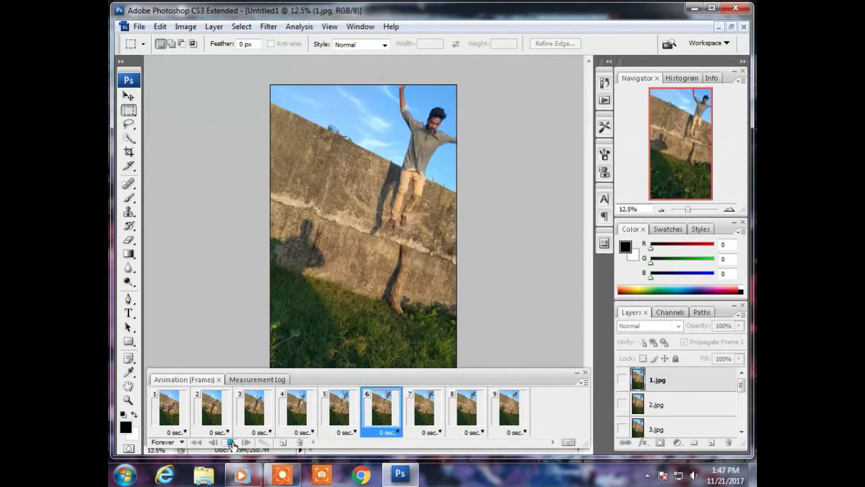
click(231, 442)
- Reverse the frame order and preview the reversed animation
click(583, 383)
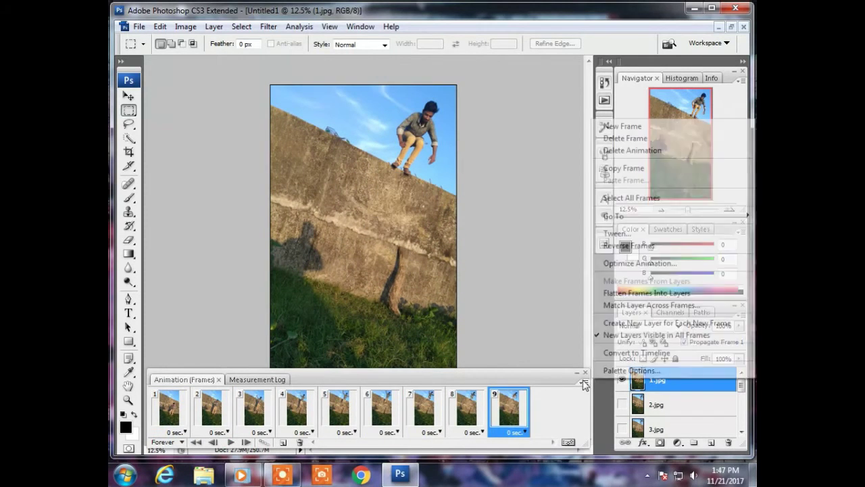
click(625, 246)
key(space)
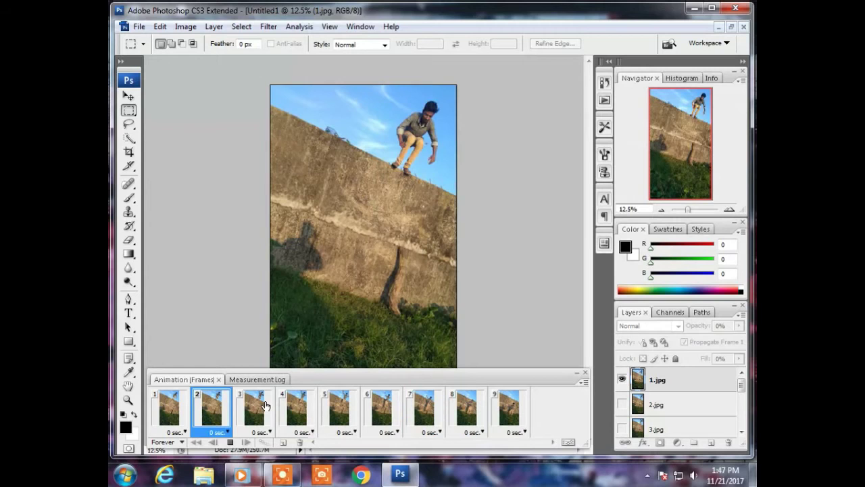
key(space)
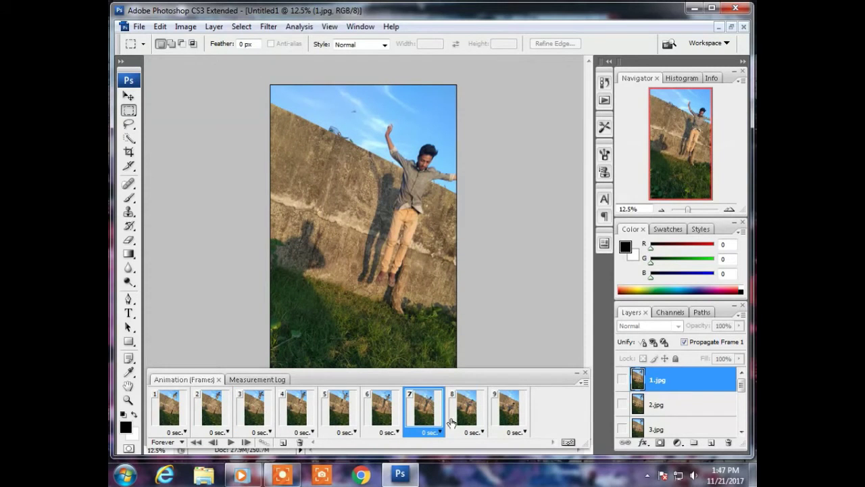
- Set frames 1 through 5 to a 0.1-second delay
click(176, 431)
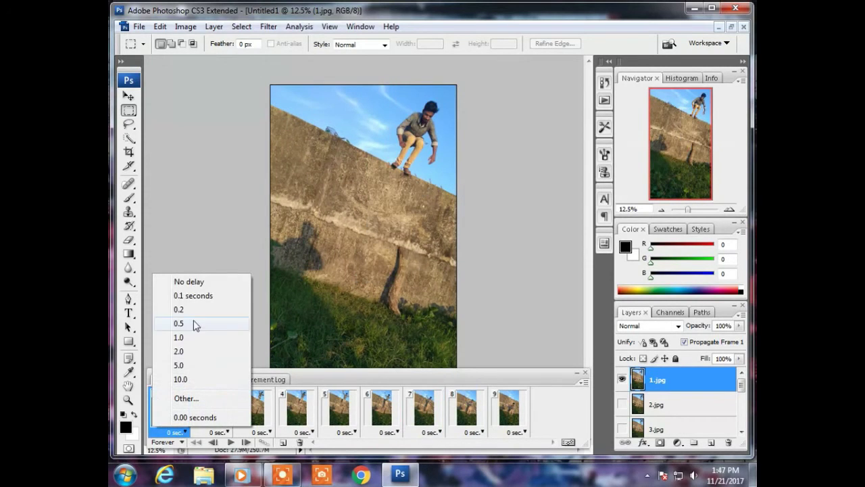
click(200, 294)
click(227, 432)
click(240, 296)
click(261, 432)
click(284, 295)
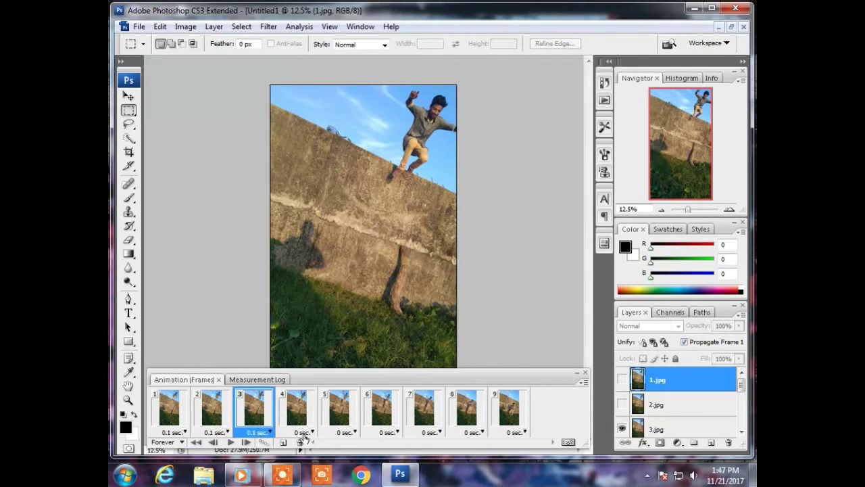
click(307, 432)
click(341, 297)
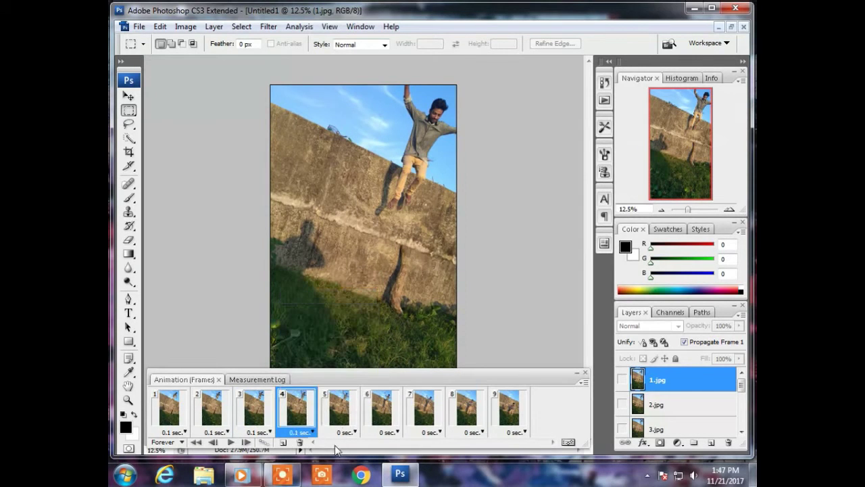
click(344, 432)
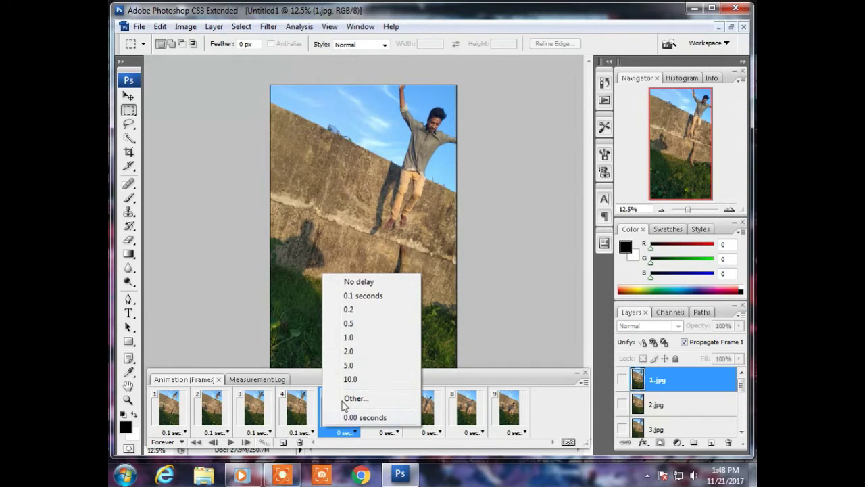
click(361, 297)
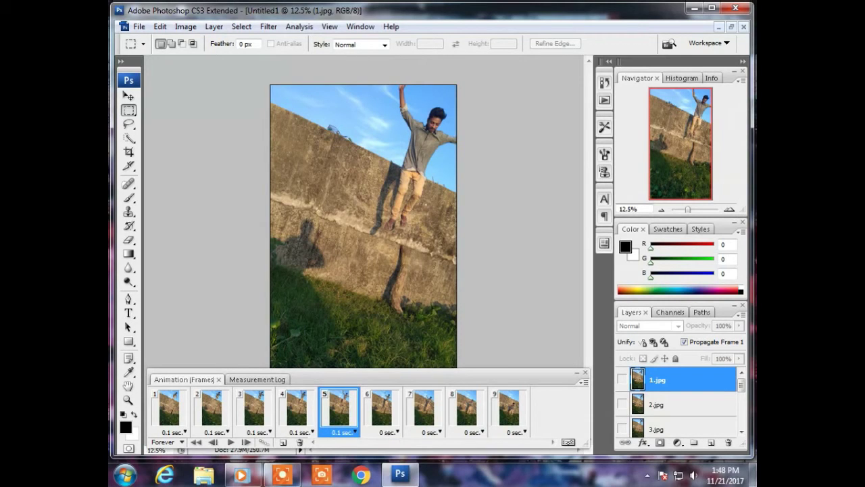
- Set frames 6 through 9 to a 0.1-second delay
click(389, 432)
click(402, 304)
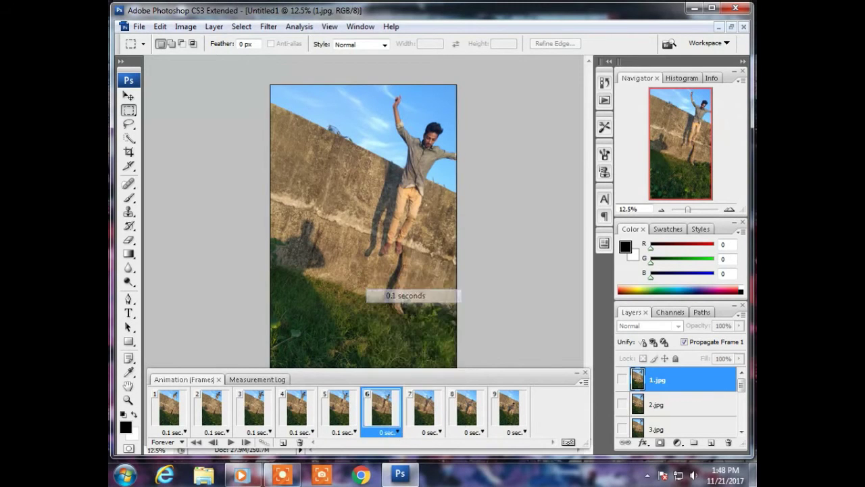
click(434, 432)
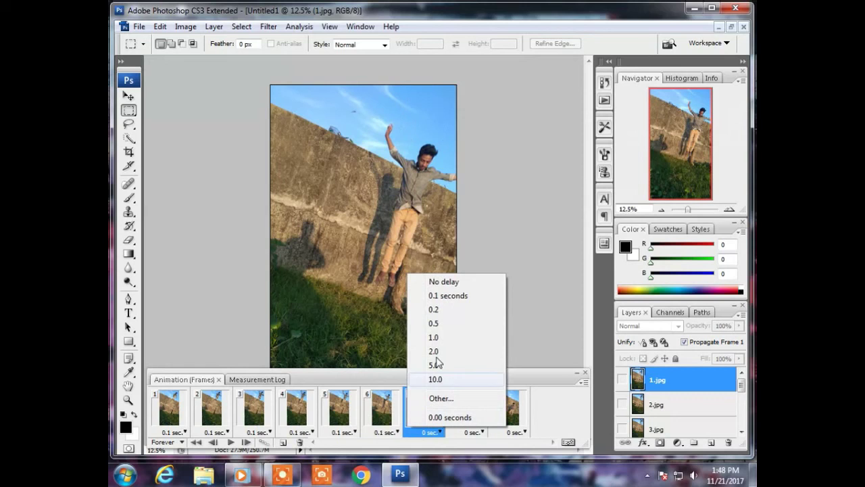
click(449, 298)
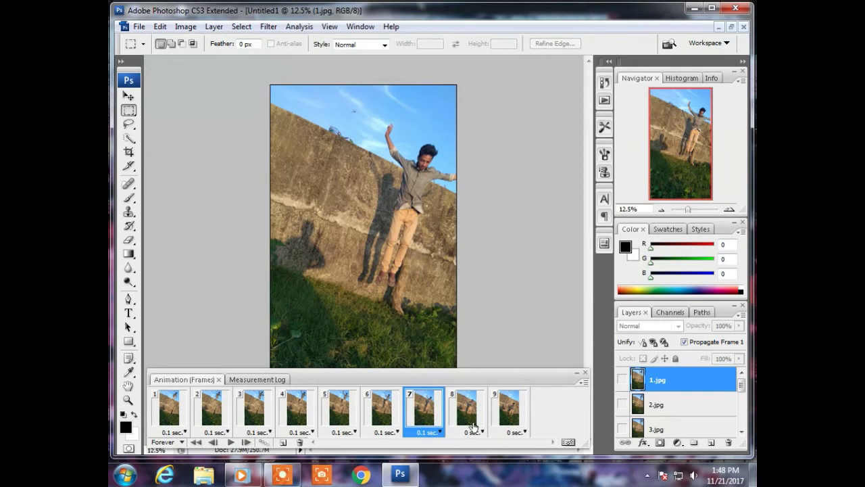
click(469, 430)
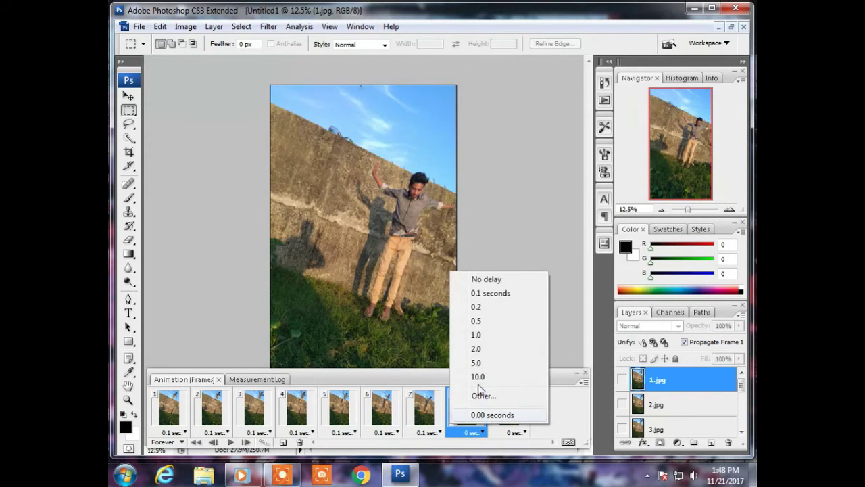
click(491, 293)
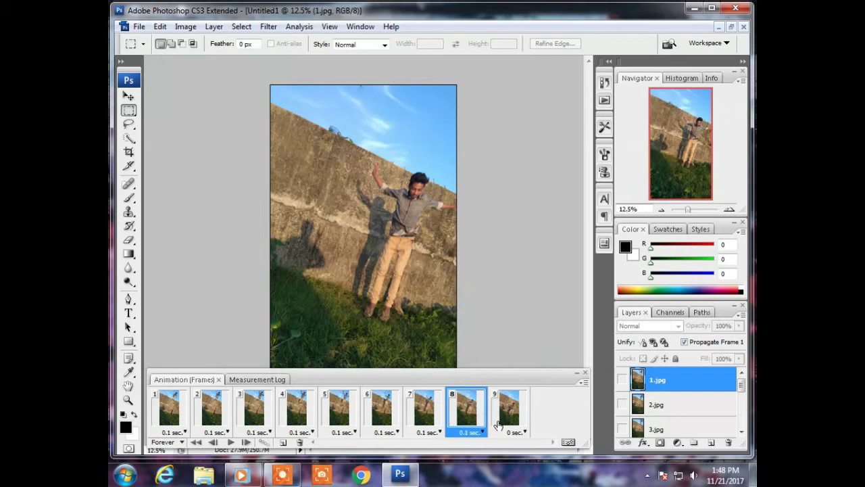
click(511, 434)
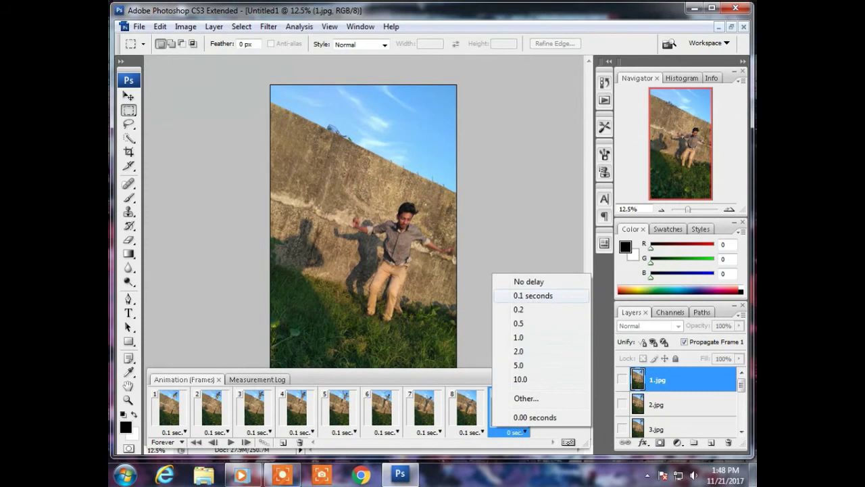
click(532, 295)
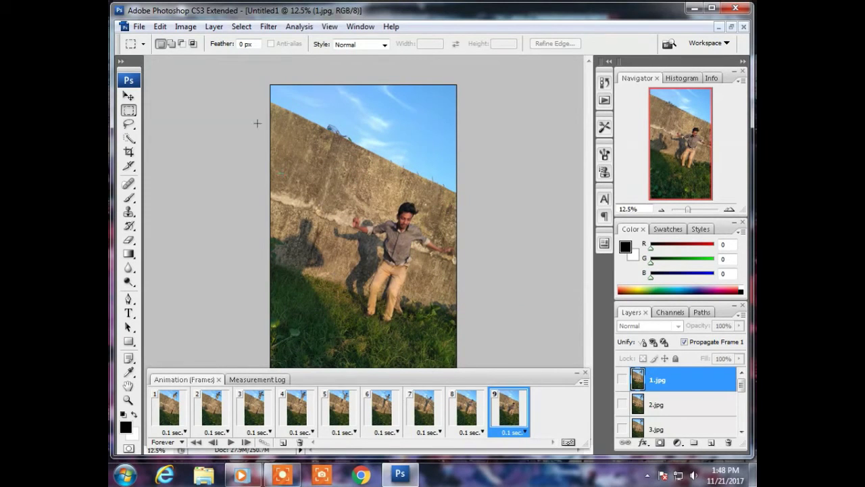
click(196, 26)
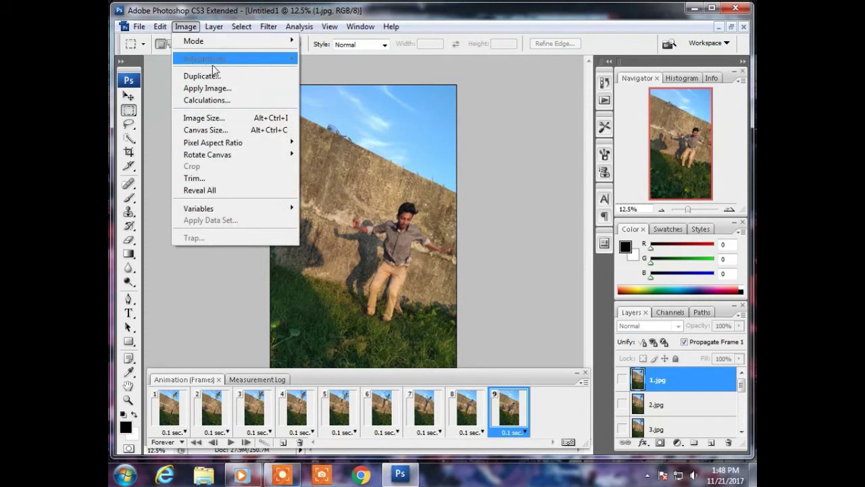
- Resize the image to 300 pixels wide (533 high) with proportions constrained
click(217, 118)
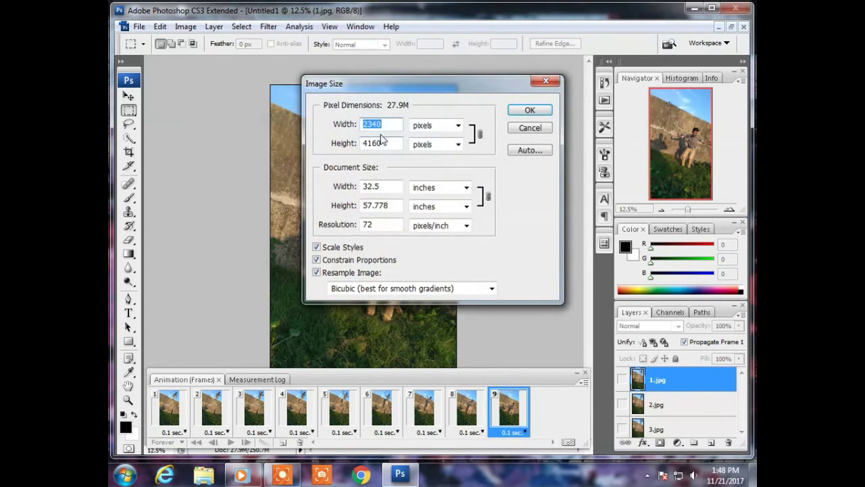
text(300)
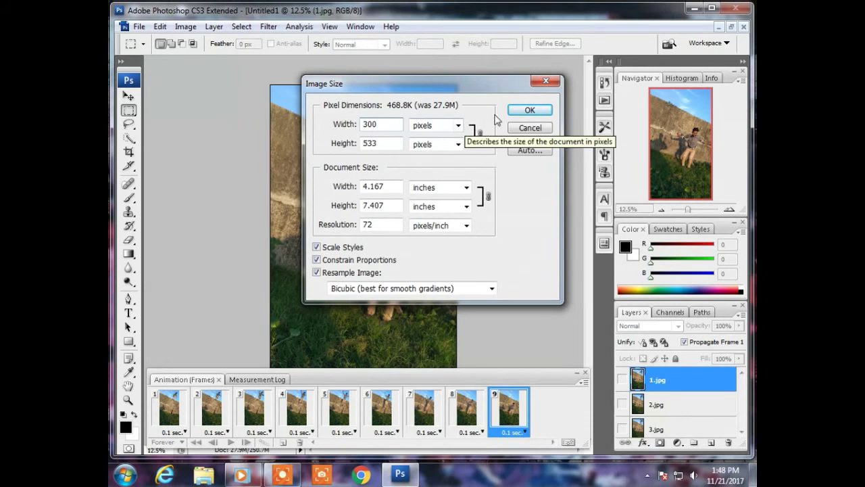
click(528, 110)
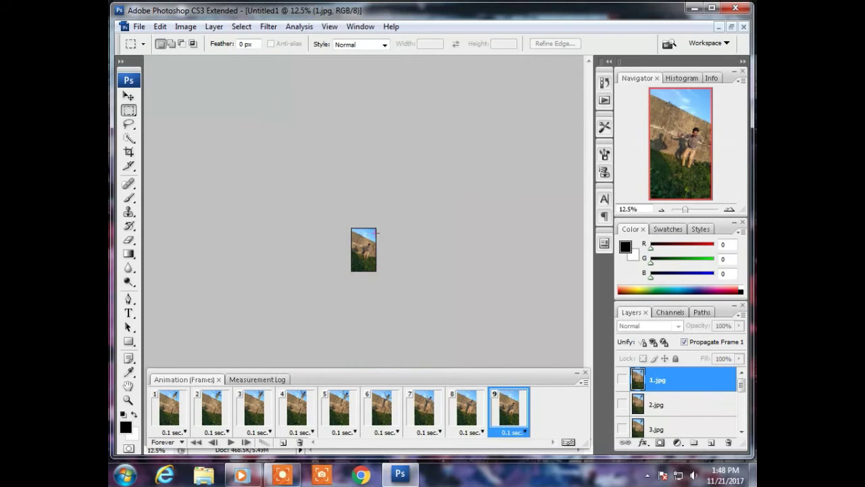
- Preview the animation as a 256-colour looping GIF in Save for Web & Devices
click(139, 26)
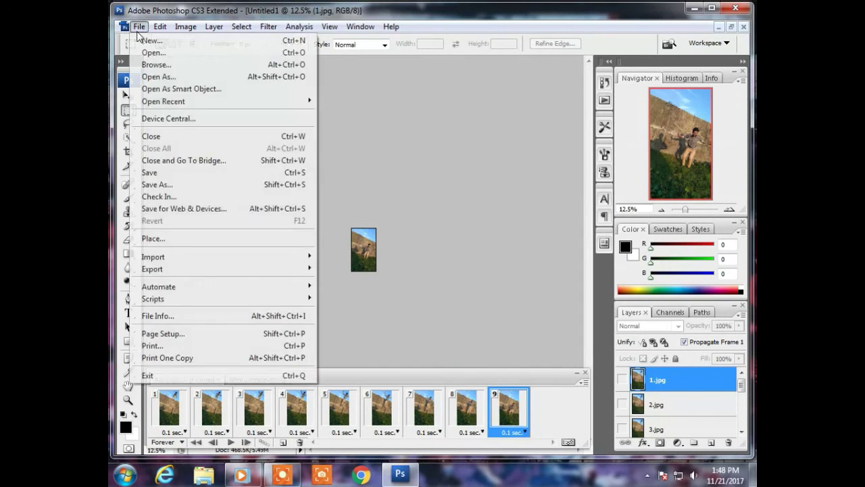
click(193, 210)
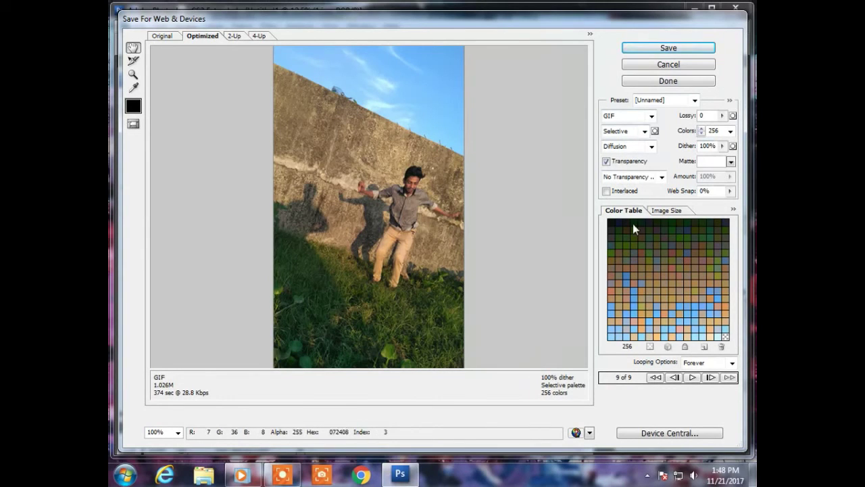
click(664, 253)
click(611, 237)
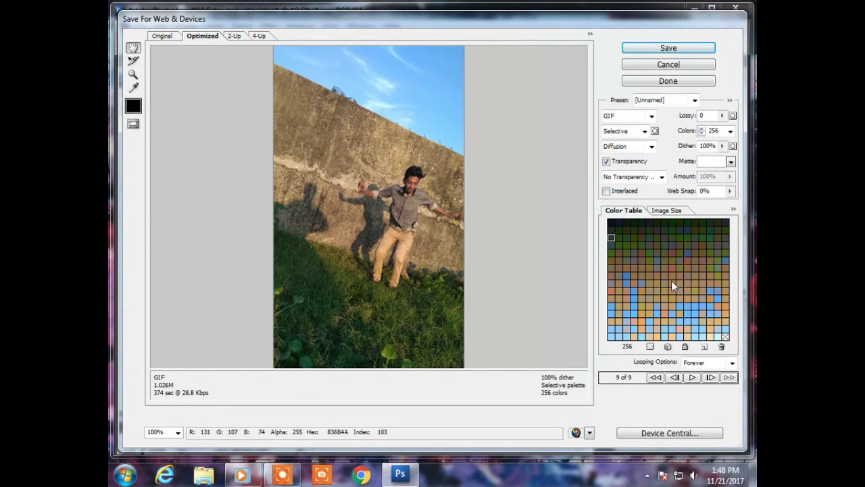
click(691, 377)
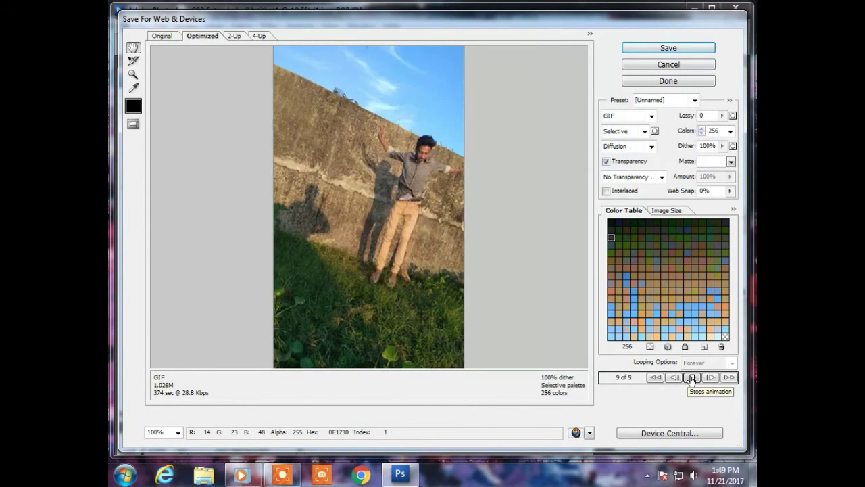
click(692, 378)
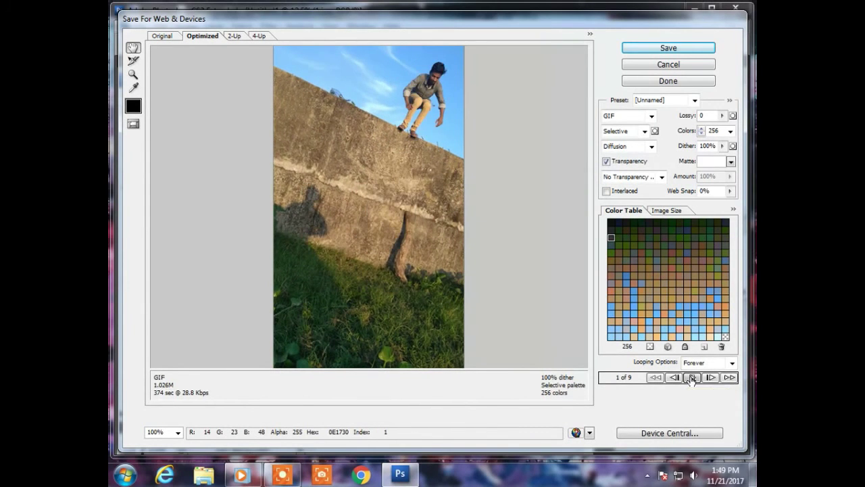
- Save the optimized GIF as manab in the Pictures library, GIF images only
click(679, 50)
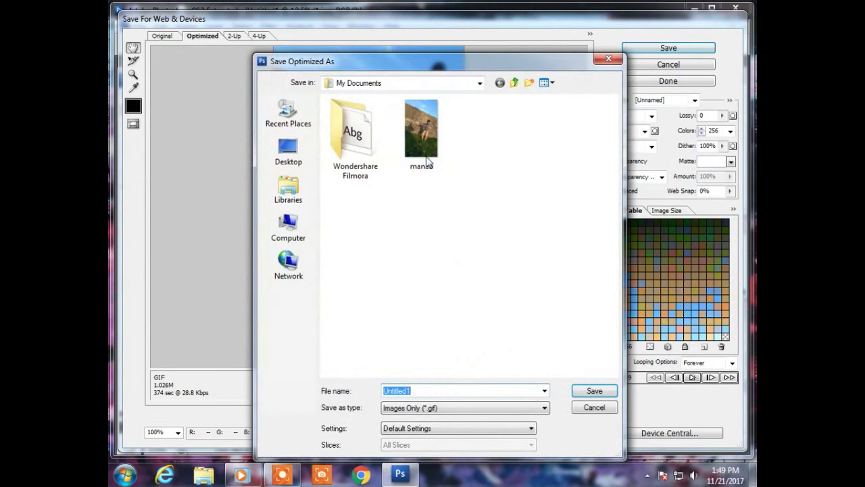
click(302, 240)
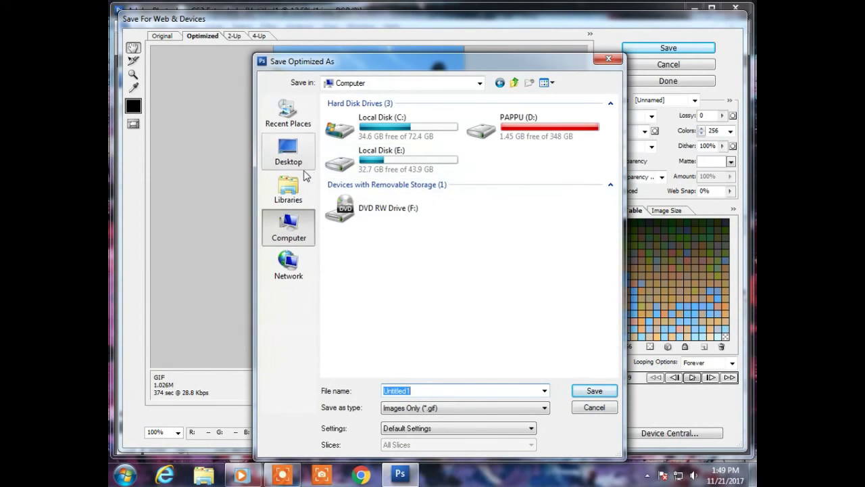
click(304, 181)
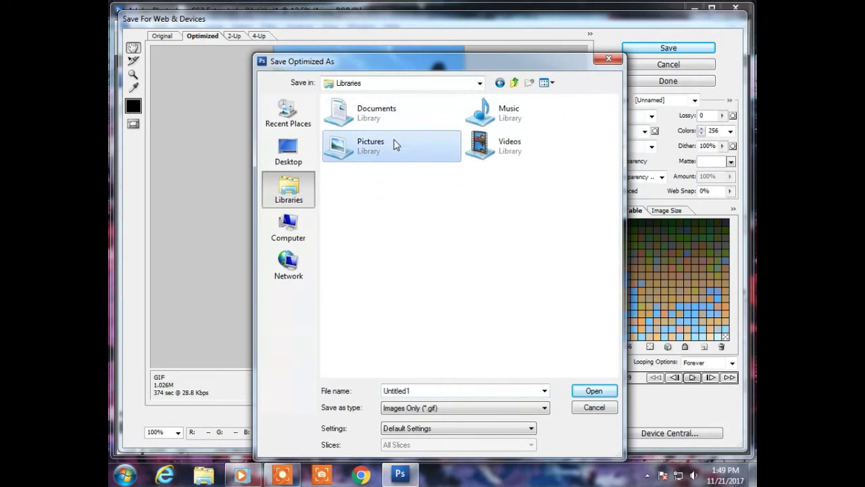
double_click(394, 143)
drag(440, 390, 343, 394)
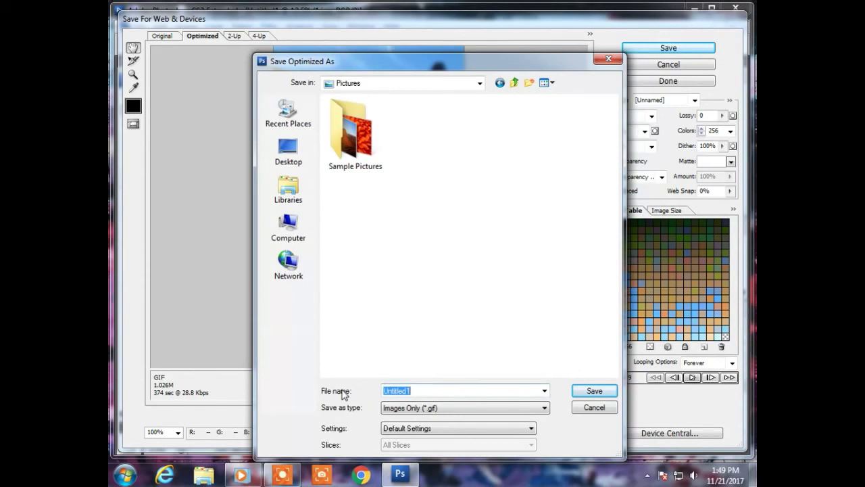
text(manab)
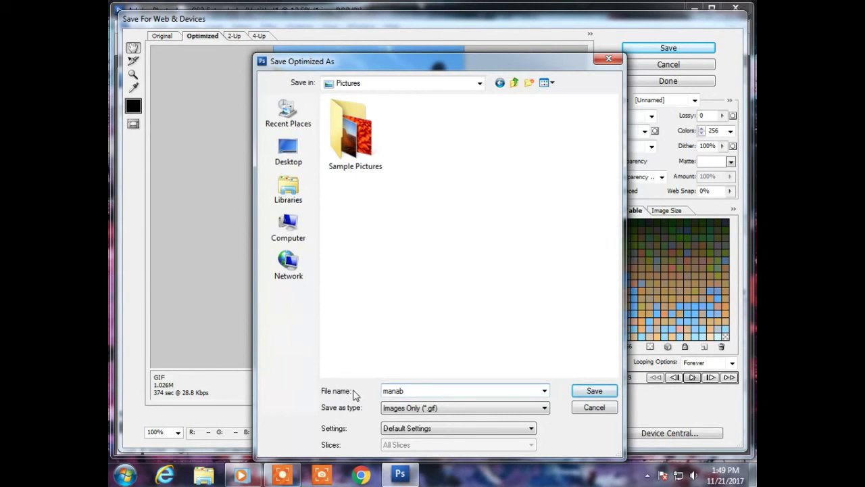
click(440, 409)
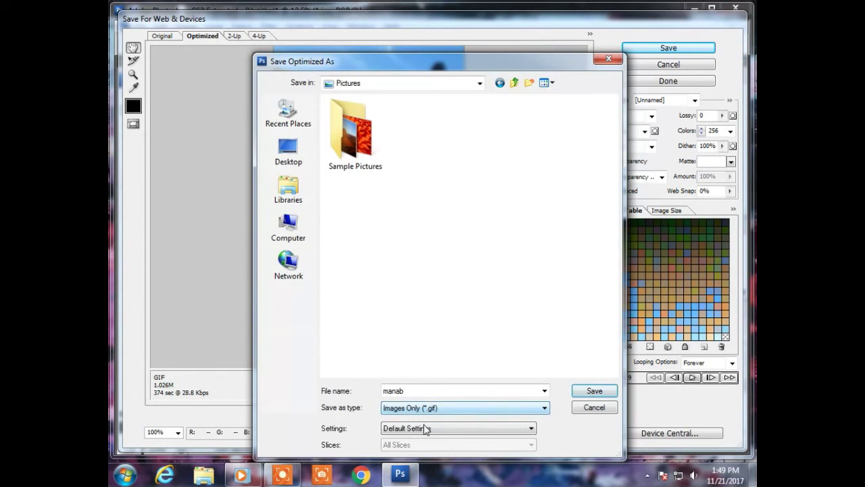
click(578, 394)
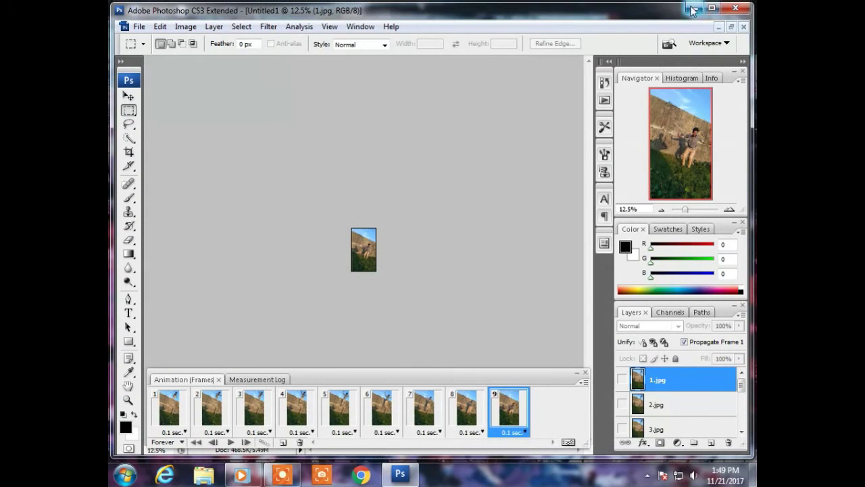
- Check manab's properties in Pictures (300 × 533, 1.02 MB GIF), then close Explorer
click(692, 9)
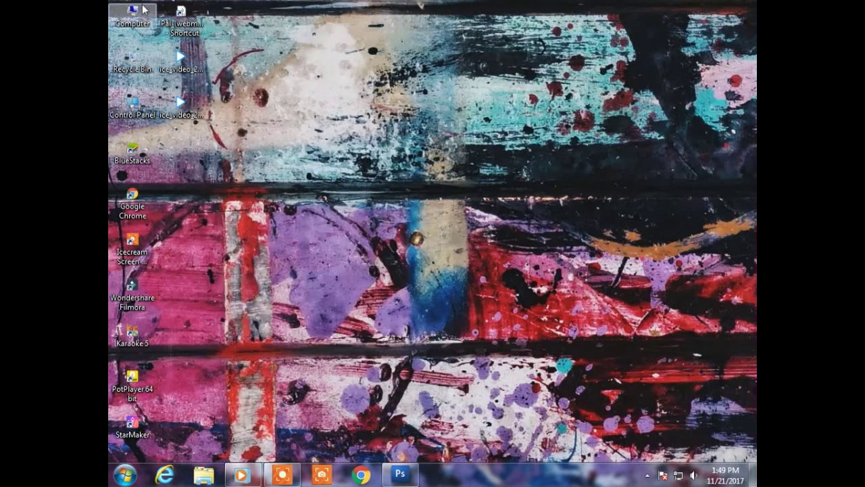
double_click(133, 16)
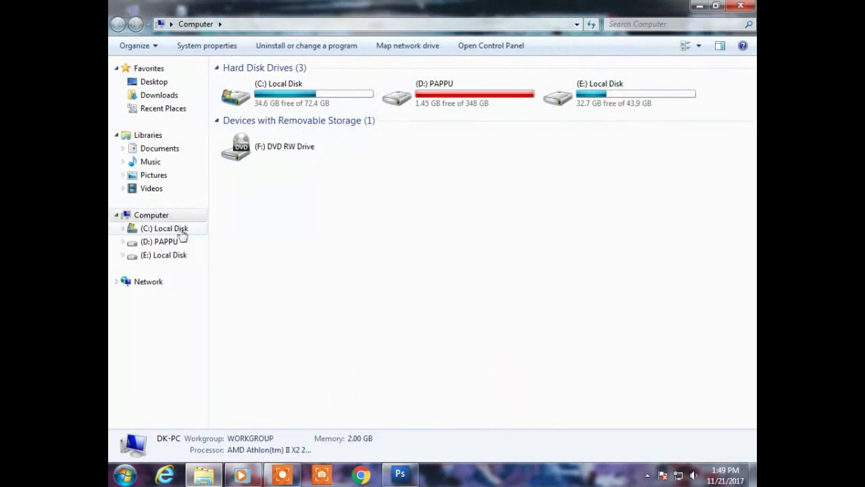
click(183, 178)
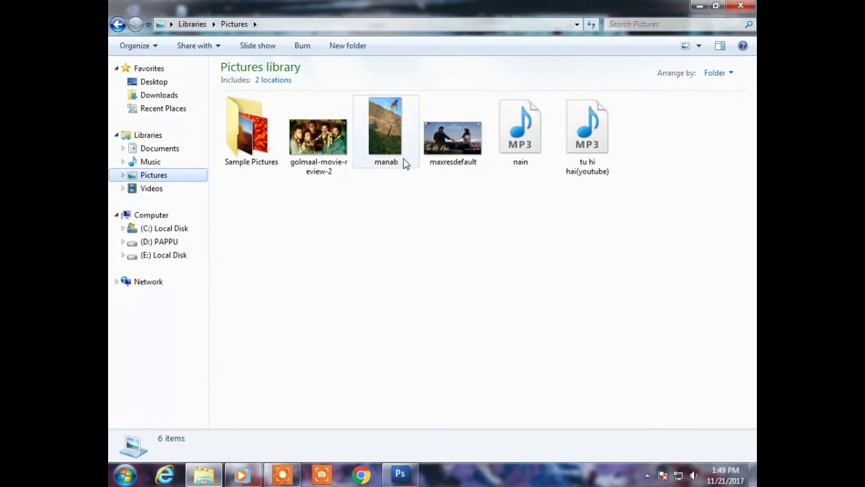
click(389, 167)
right_click(390, 150)
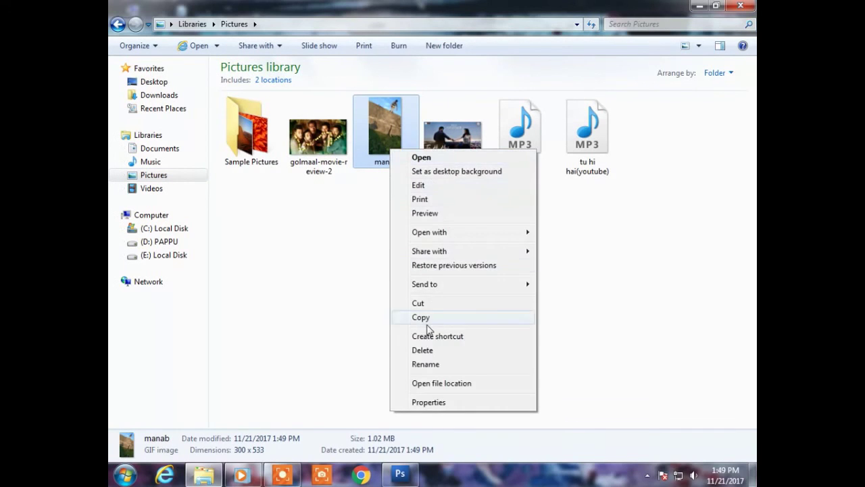
click(427, 401)
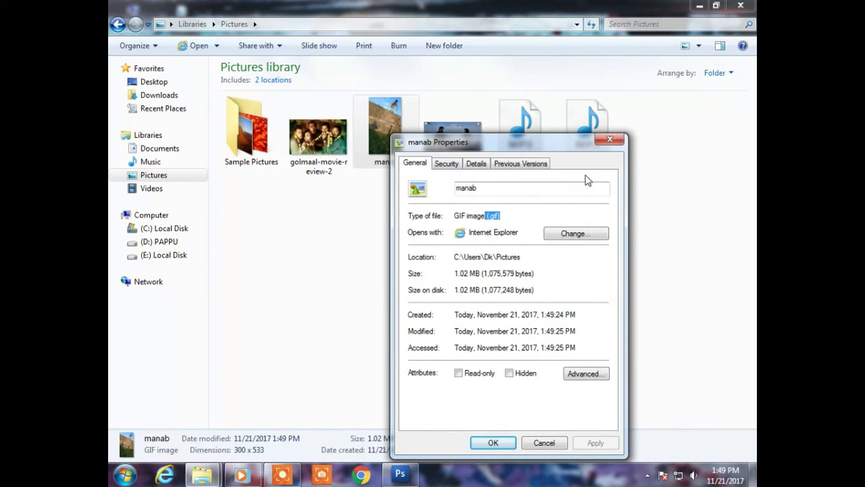
click(610, 139)
click(750, 9)
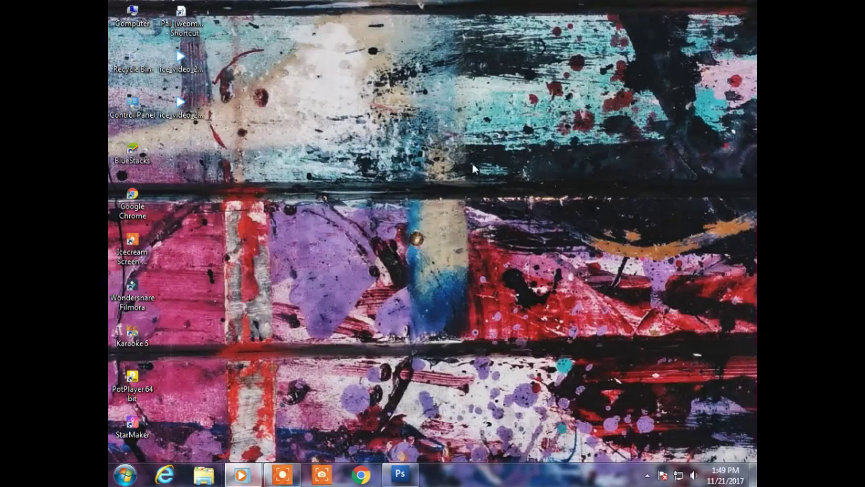